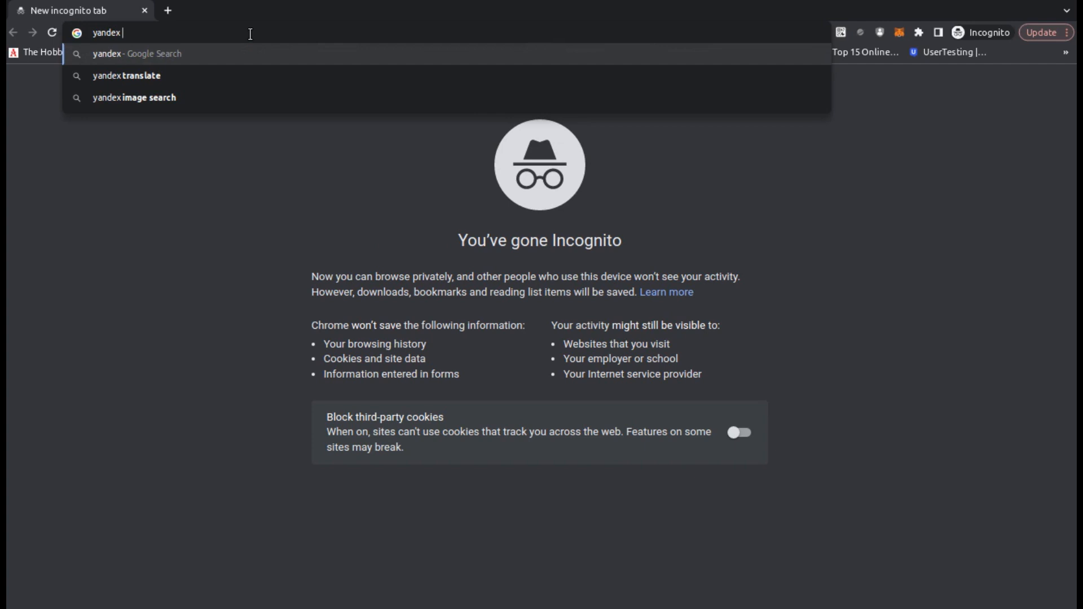
- Search Google for 'yandex mail' in the incognito window
{"action": "type", "text": "il"}
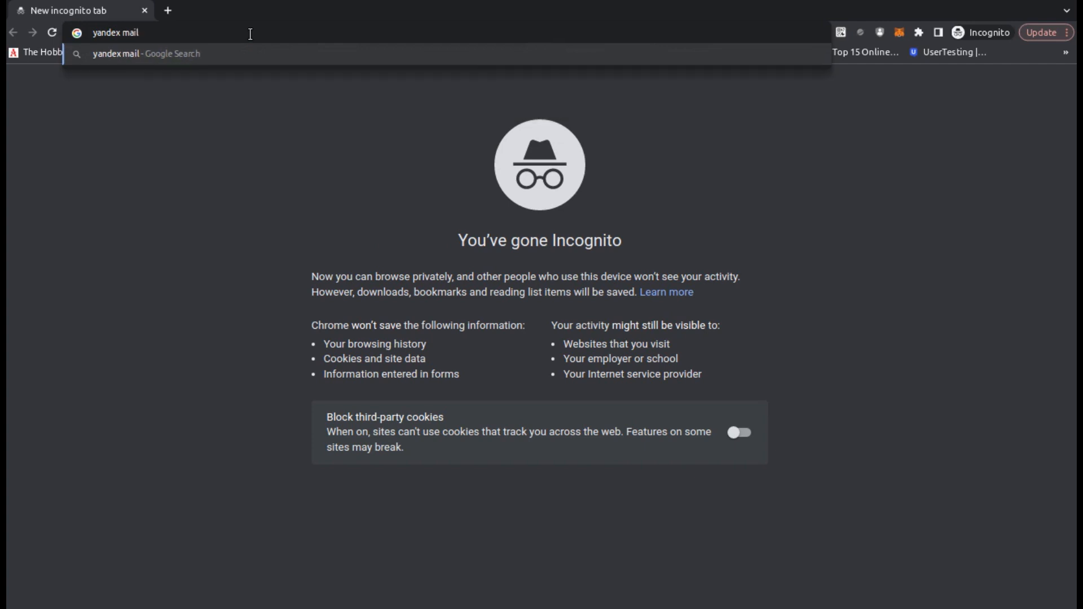
{"action": "key", "text": "Return"}
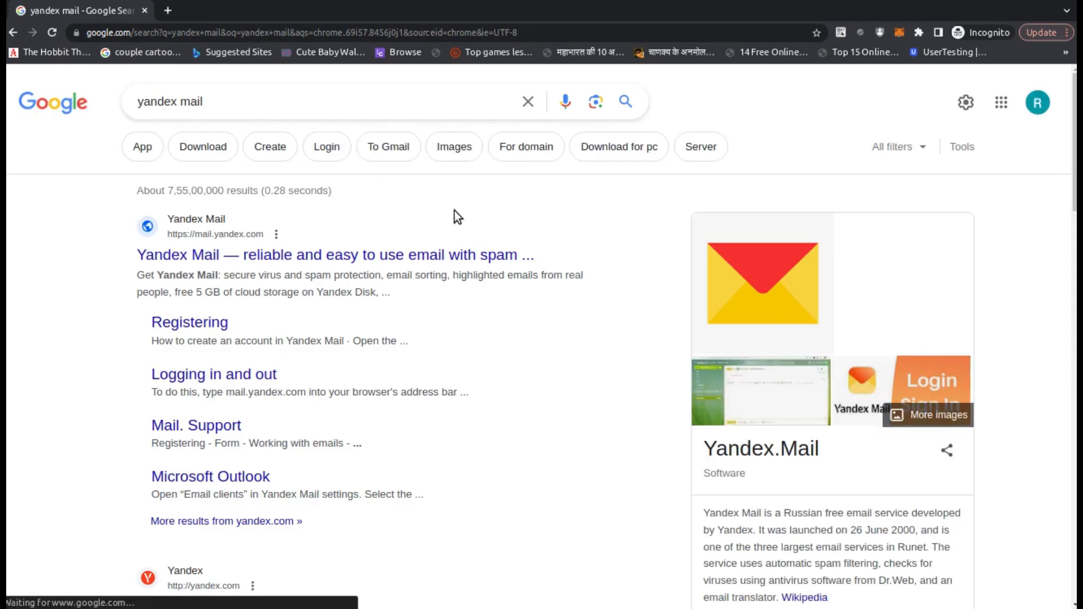
- Open Yandex Mail from the results and remove the remembered account from the Yandex ID sign-in list
{"action": "left_click", "coordinate": [311, 256]}
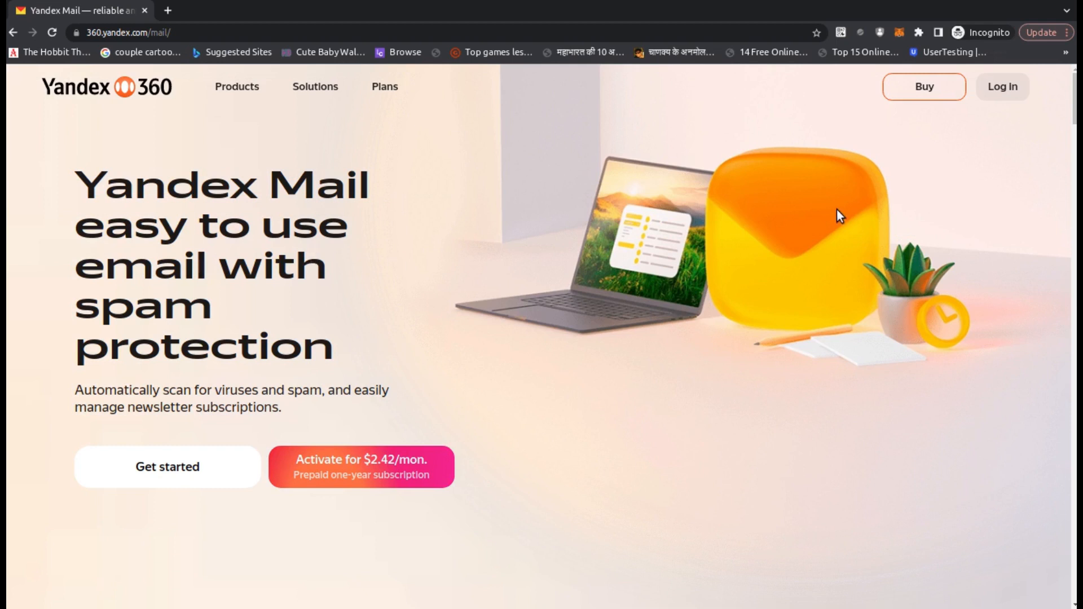
{"action": "left_click", "coordinate": [1005, 87]}
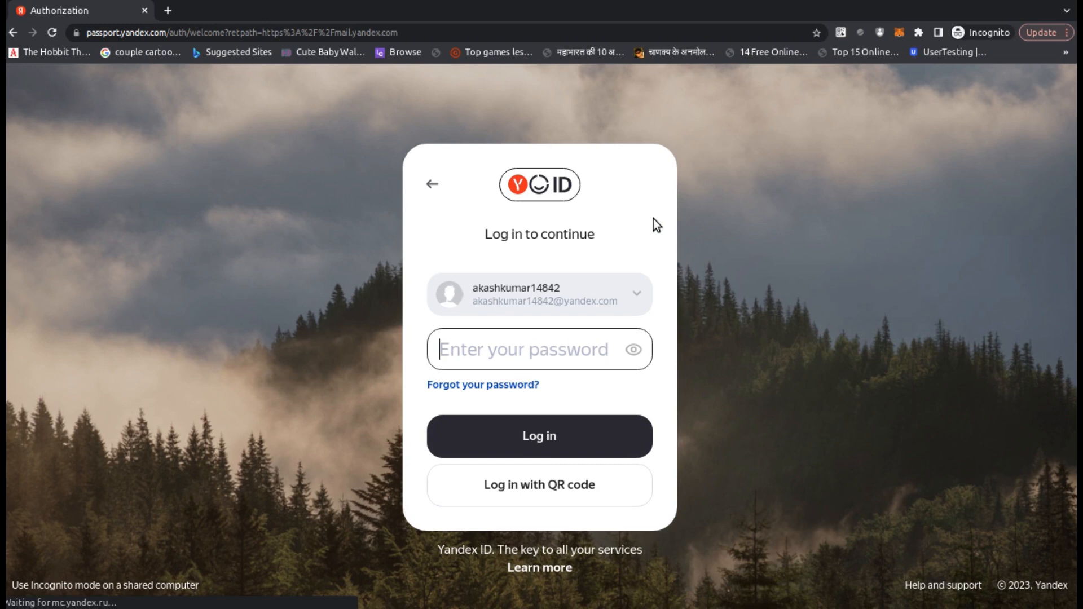
{"action": "left_click", "coordinate": [633, 288]}
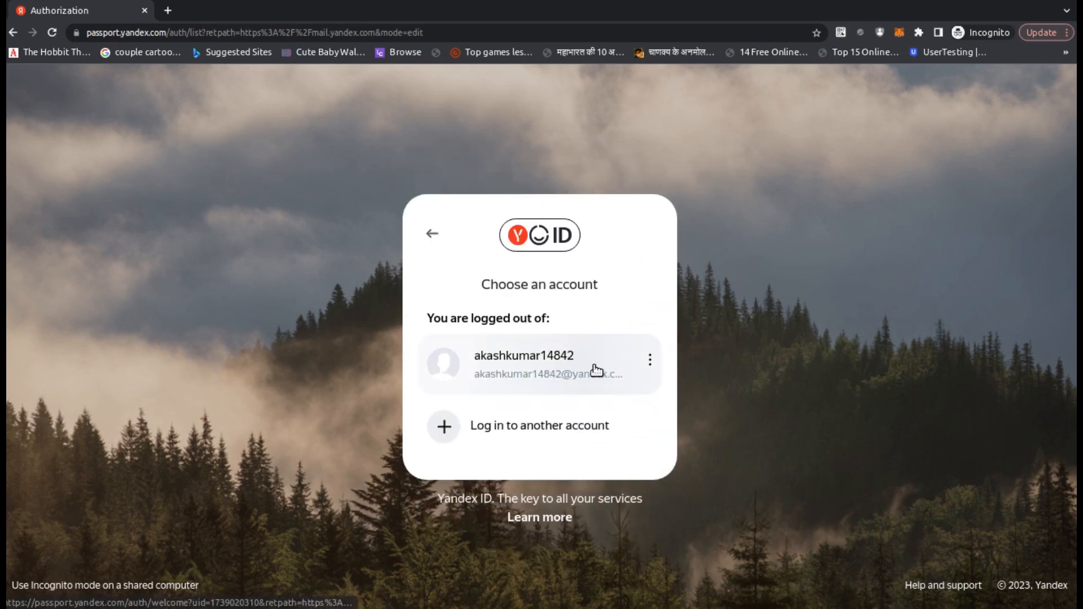
{"action": "left_click", "coordinate": [651, 362]}
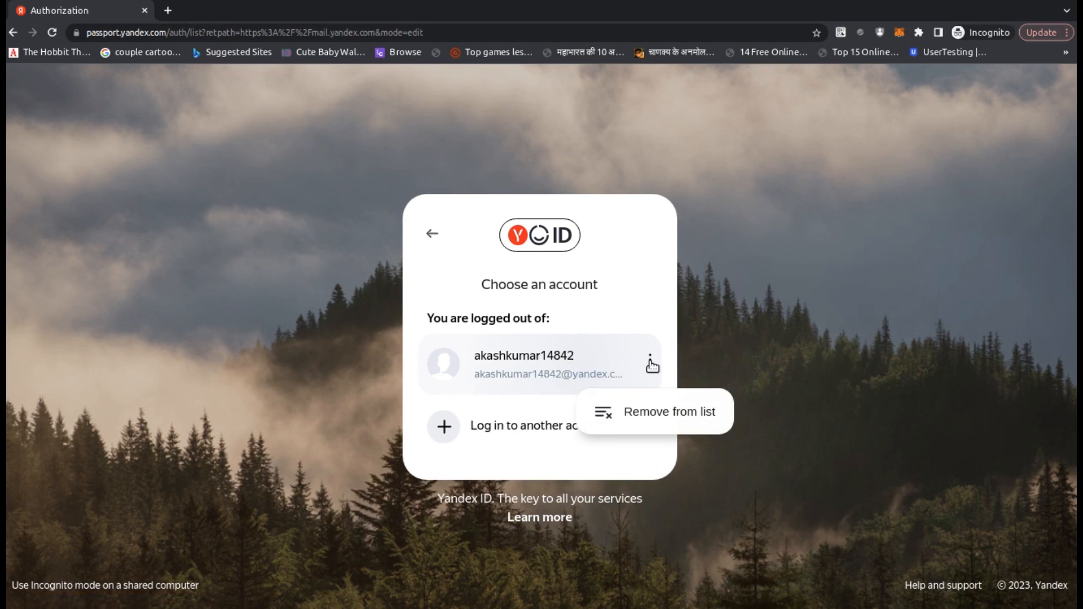
{"action": "left_click", "coordinate": [638, 413]}
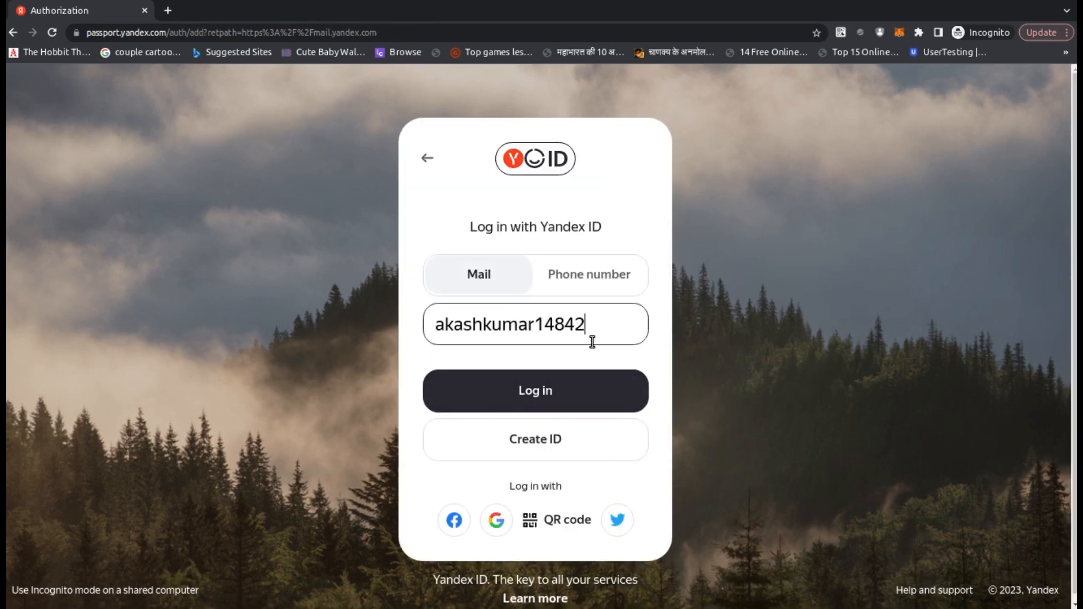
- Replace the prefilled login with the account username, then enter the account password to reach the inbox
{"action": "key", "text": "BackSpace"}
{"action": "key", "text": "BackSpace"}
{"action": "key", "text": "BackSpace"}
{"action": "key", "text": "BackSpace"}
{"action": "key", "text": "BackSpace"}
{"action": "key", "text": "BackSpace"}
{"action": "key", "text": "BackSpace"}
{"action": "key", "text": "BackSpace"}
{"action": "key", "text": "BackSpace"}
{"action": "key", "text": "BackSpace"}
{"action": "key", "text": "BackSpace"}
{"action": "key", "text": "BackSpace"}
{"action": "key", "text": "BackSpace"}
{"action": "key", "text": "BackSpace"}
{"action": "key", "text": "BackSpace"}
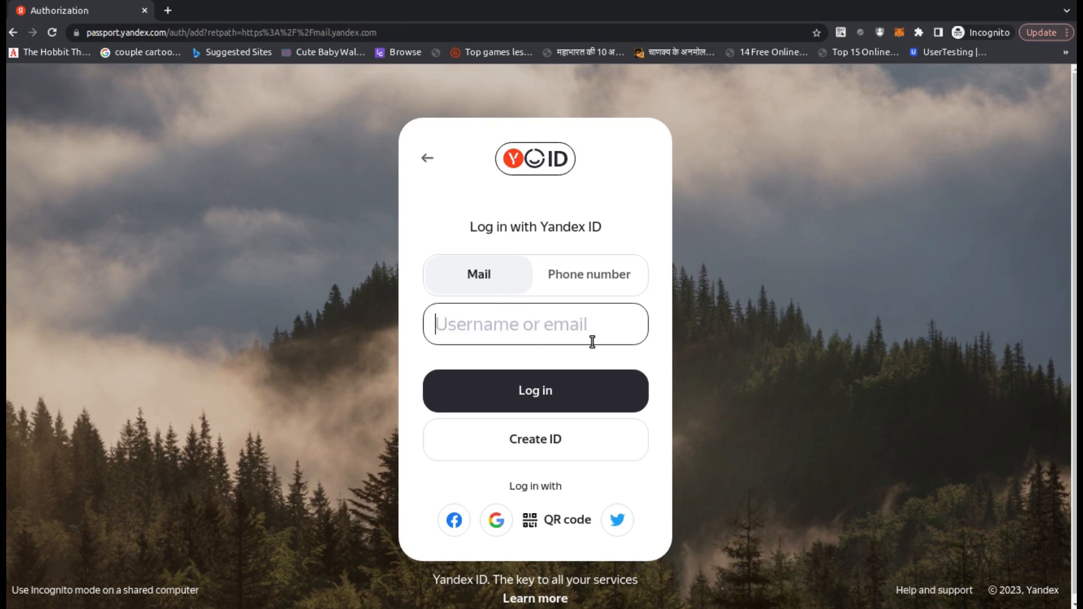
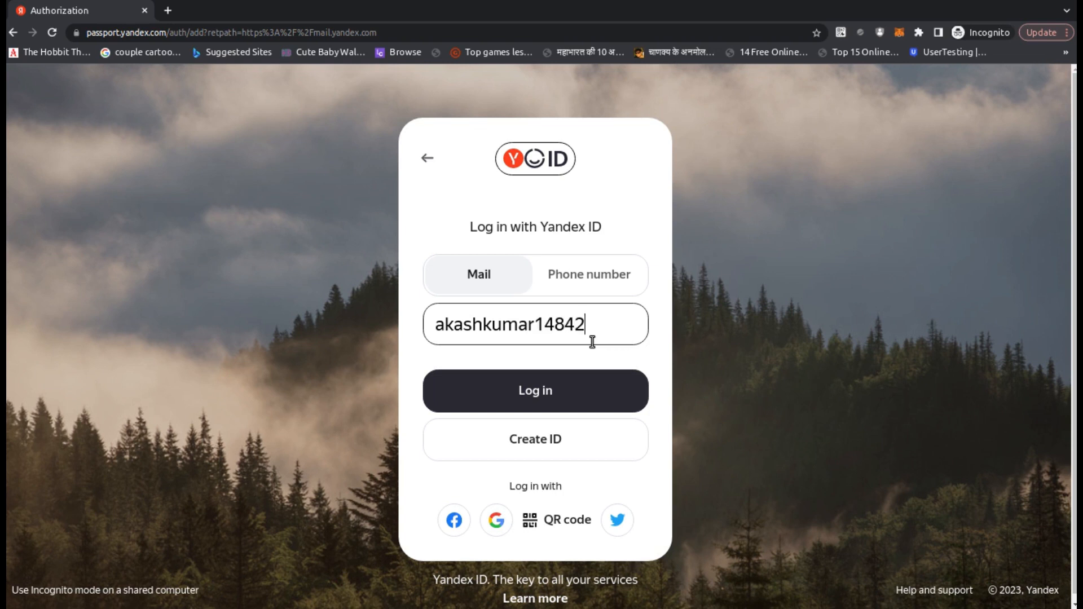
{"action": "left_click", "coordinate": [566, 391]}
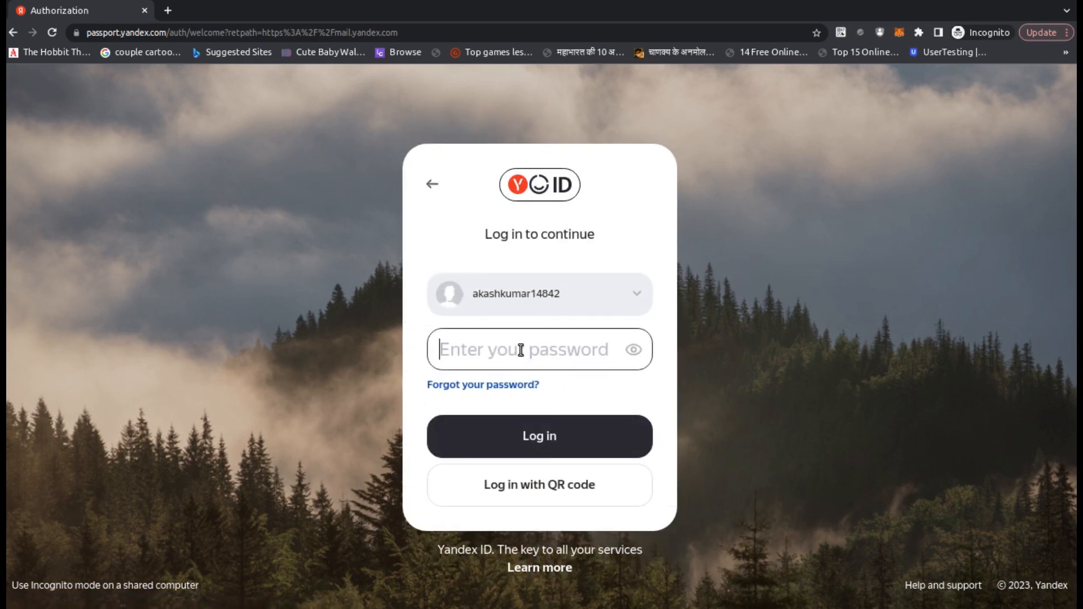
{"action": "type", "text": "••"}
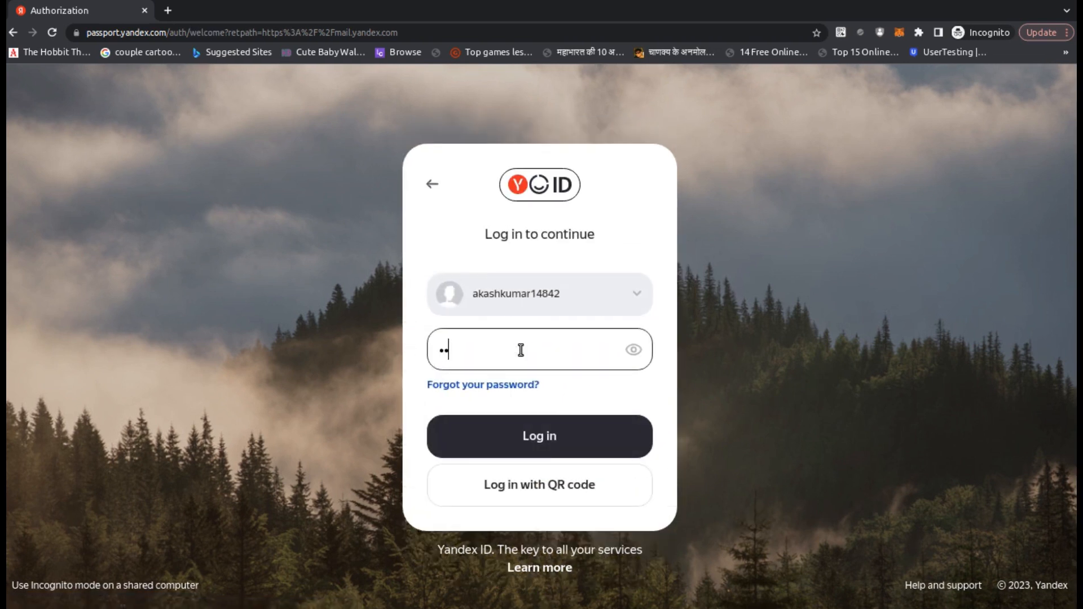
{"action": "type", "text": "•••••••••••••"}
{"action": "left_click", "coordinate": [551, 439]}
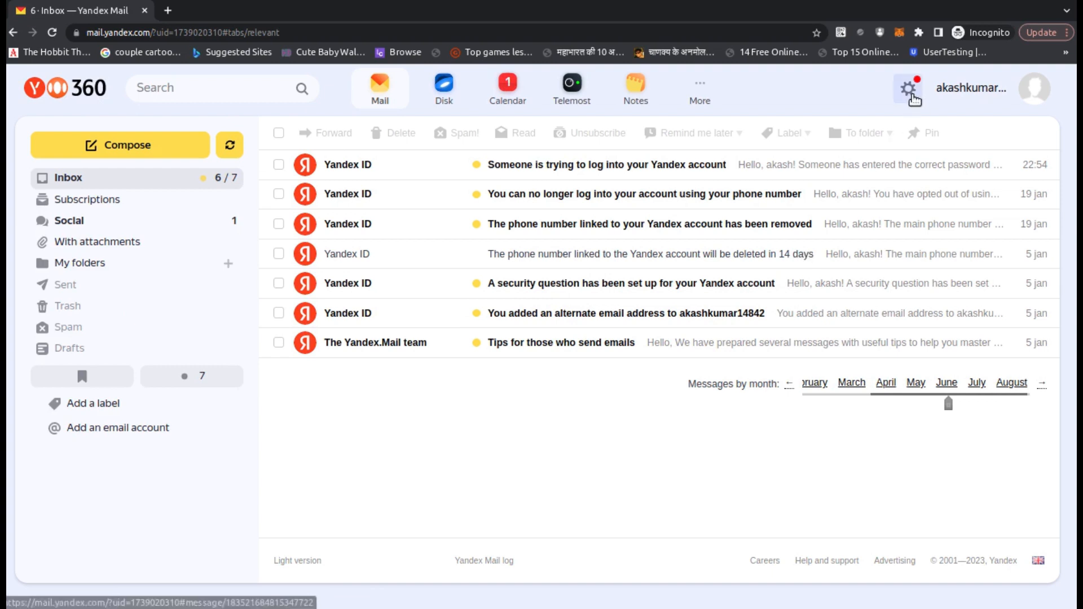
- Go through All settings to Security and follow the 'change your email password' link
{"action": "left_click", "coordinate": [910, 93]}
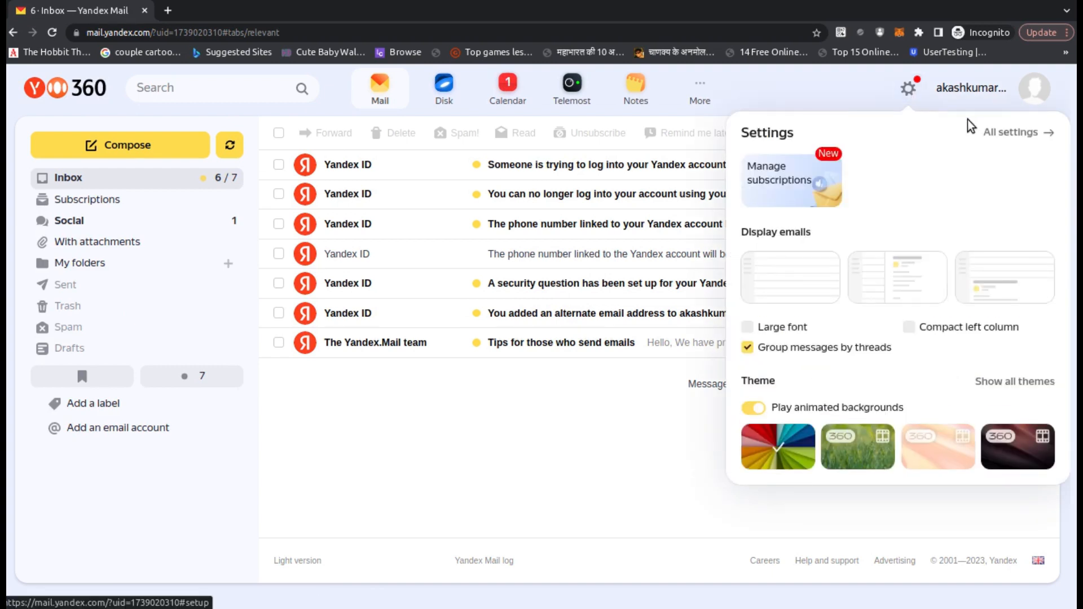
{"action": "left_click", "coordinate": [1019, 135]}
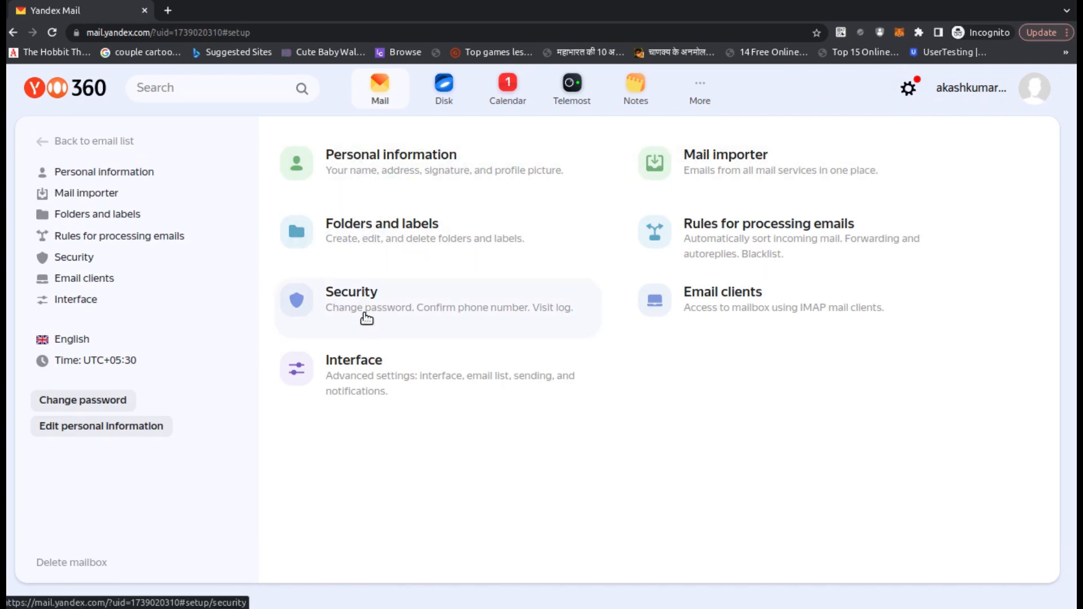
{"action": "left_click", "coordinate": [365, 316]}
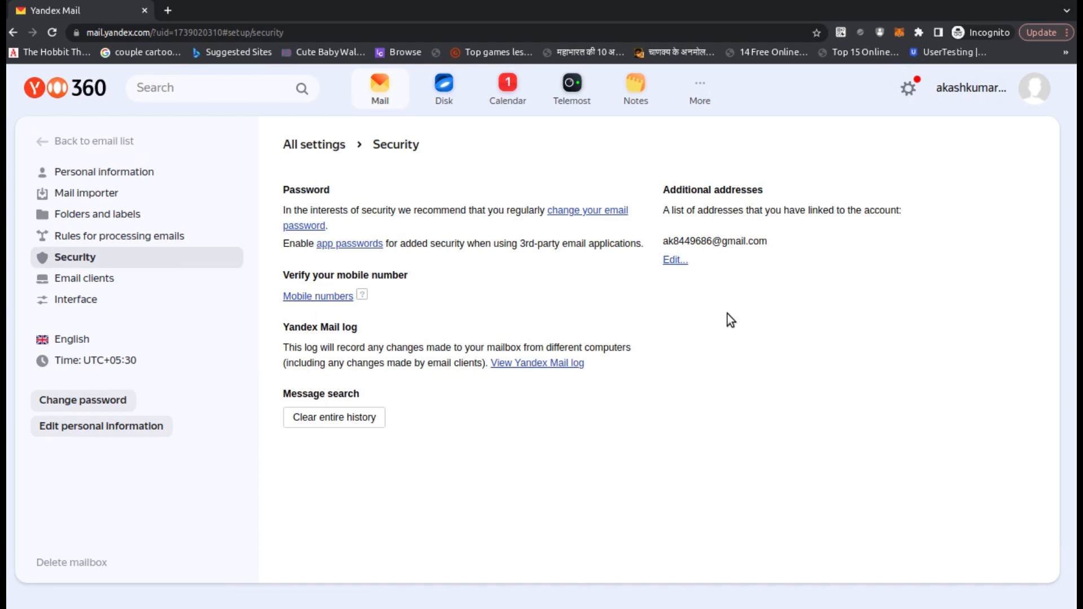
{"action": "left_click", "coordinate": [571, 216]}
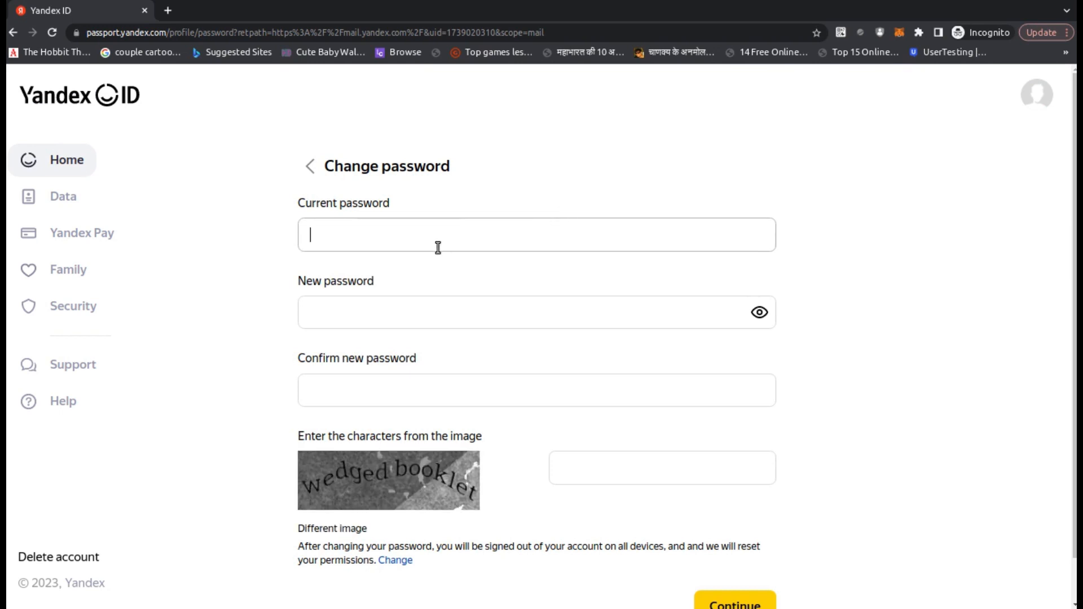
- Enter current password, new password and confirmation, answer captcha 'wedged booklet', and submit
{"action": "type", "text": "•••••••••••••••"}
{"action": "left_click", "coordinate": [412, 306]}
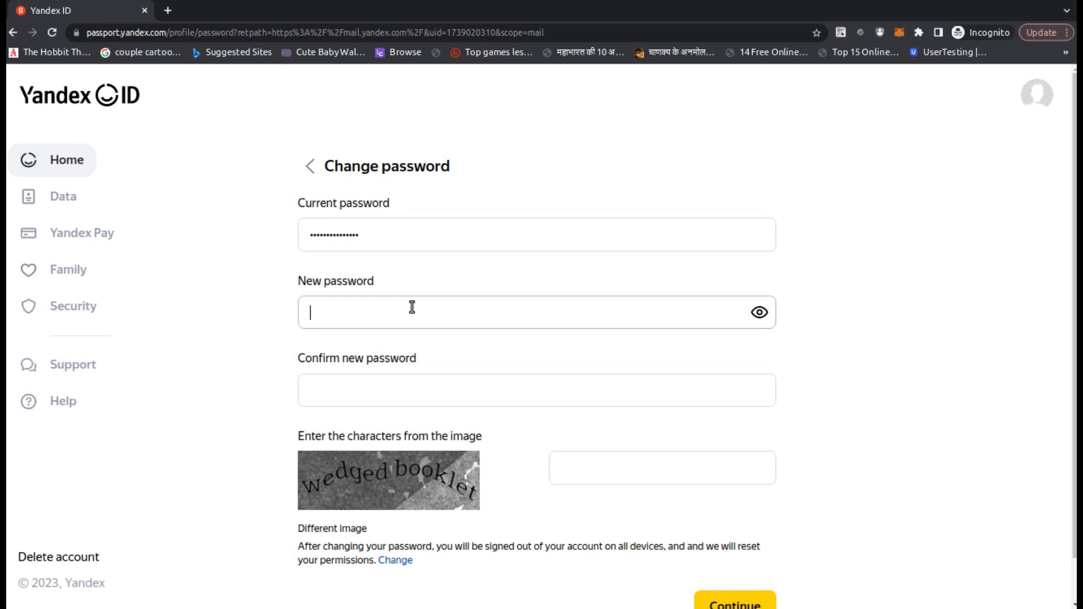
{"action": "type", "text": "•••••••••"}
{"action": "left_click", "coordinate": [385, 394]}
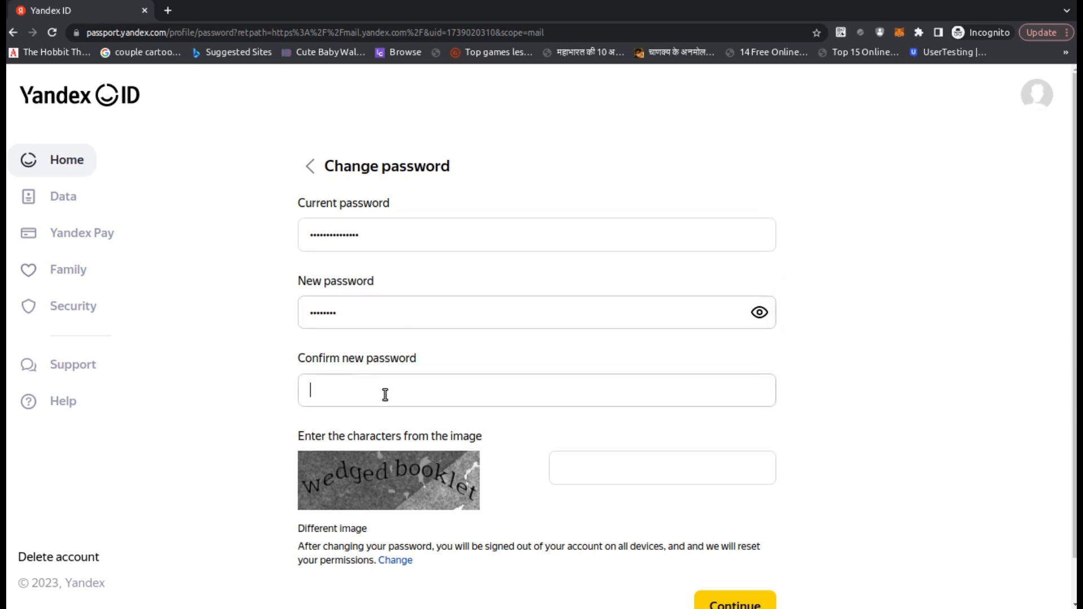
{"action": "type", "text": "•••"}
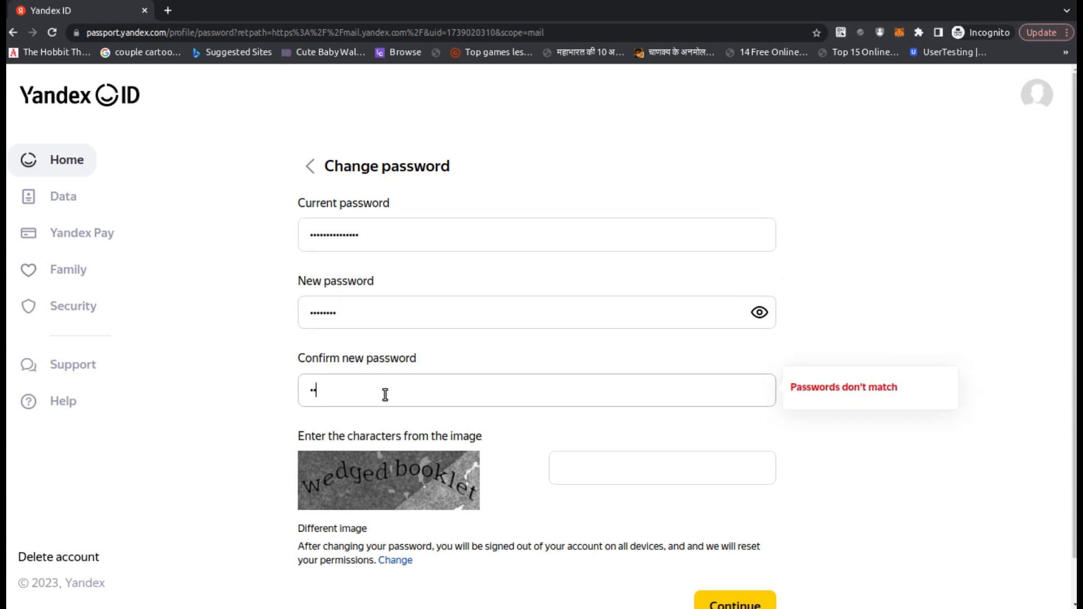
{"action": "type", "text": "•••••"}
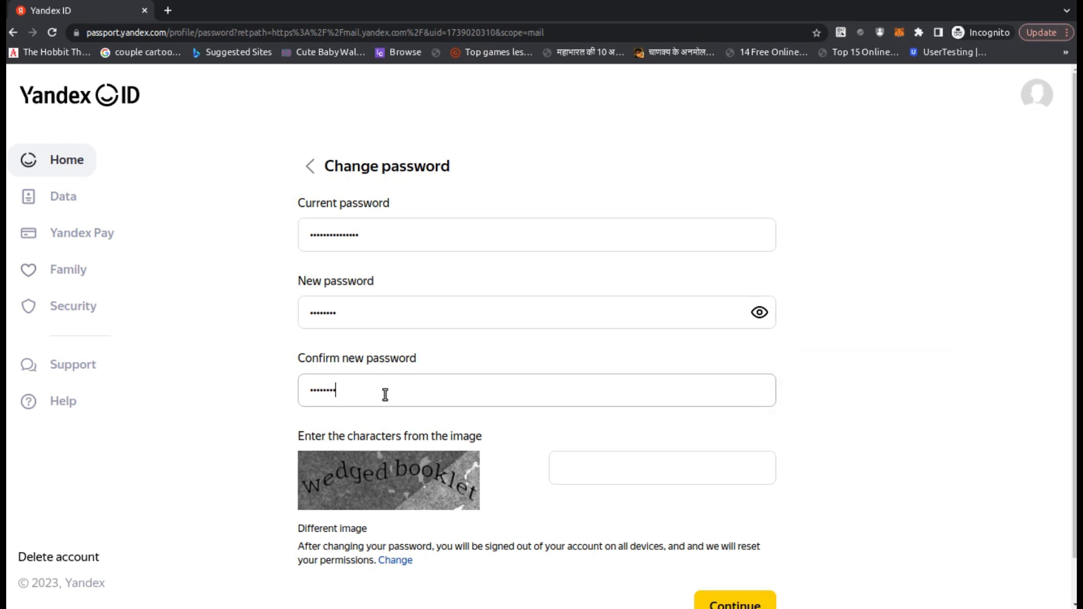
{"action": "key", "text": "Tab"}
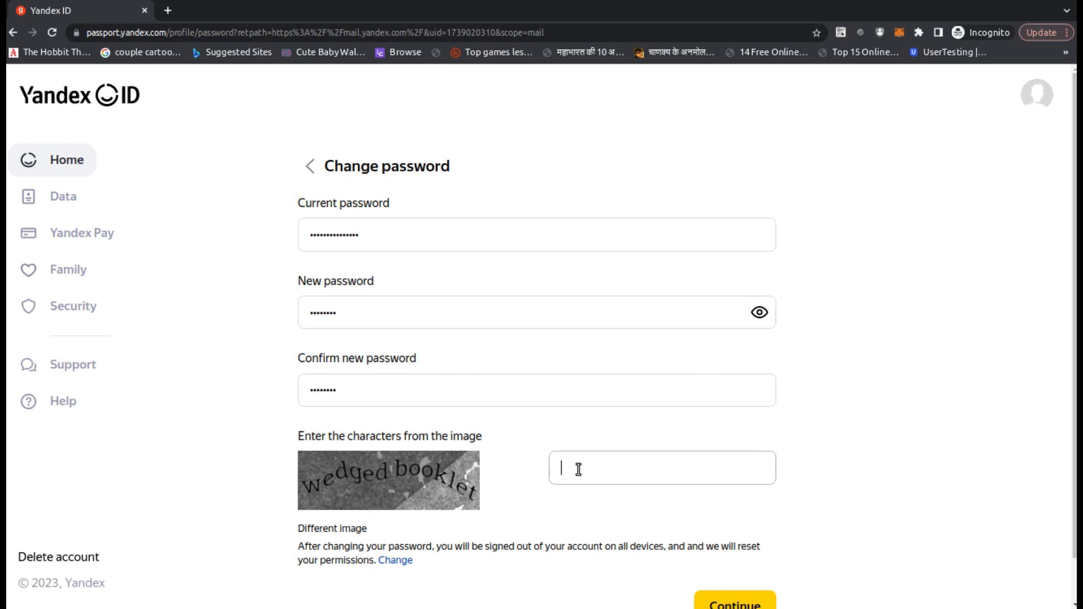
{"action": "type", "text": "wedged booklet"}
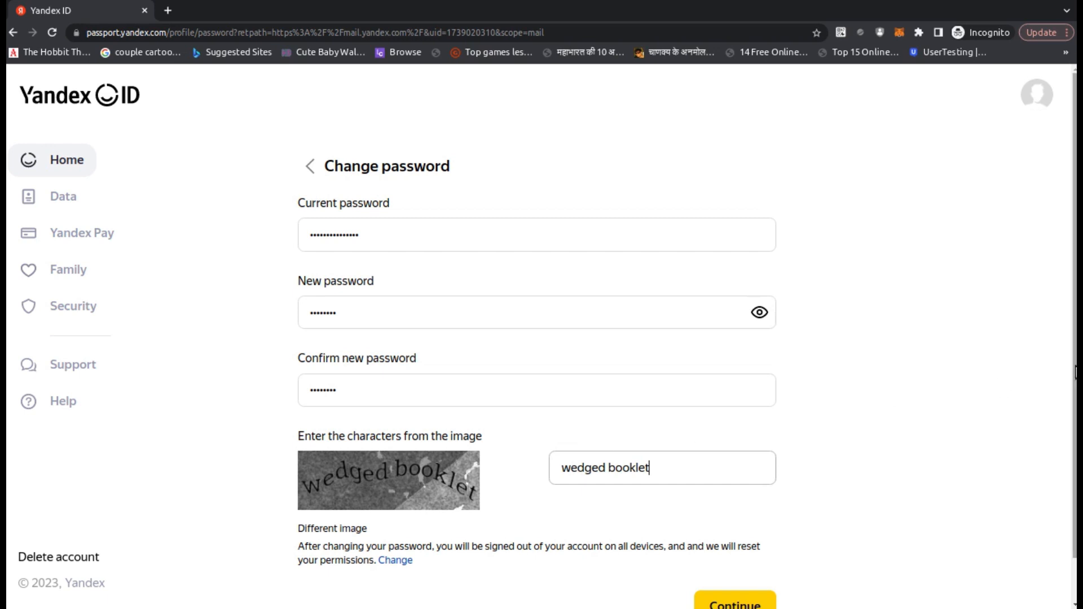
{"action": "scroll", "coordinate": [1075, 372], "scroll_direction": "down", "scroll_amount": 1}
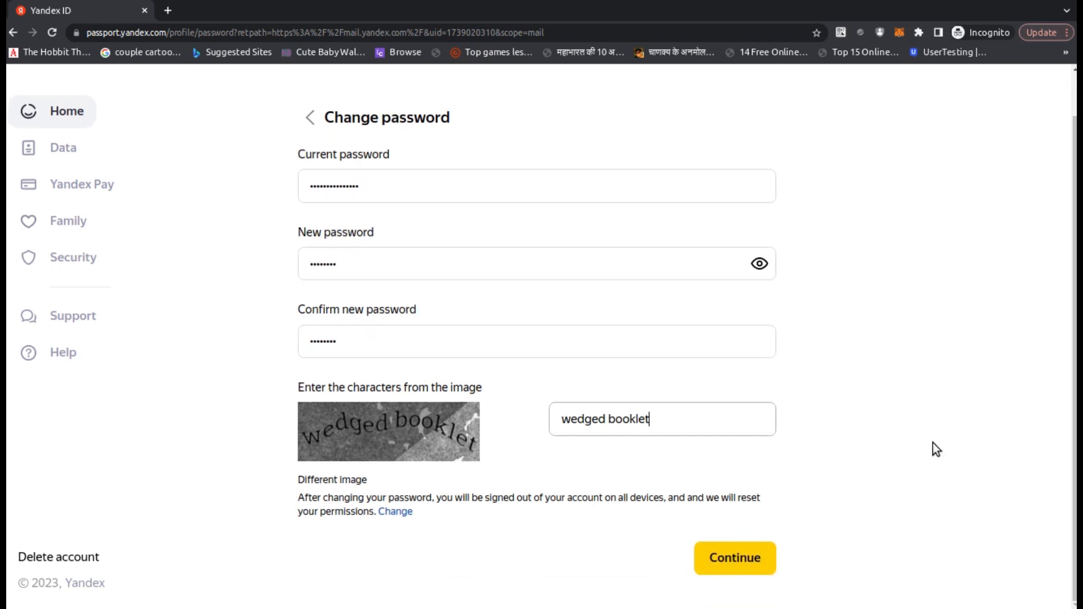
{"action": "left_click", "coordinate": [739, 557]}
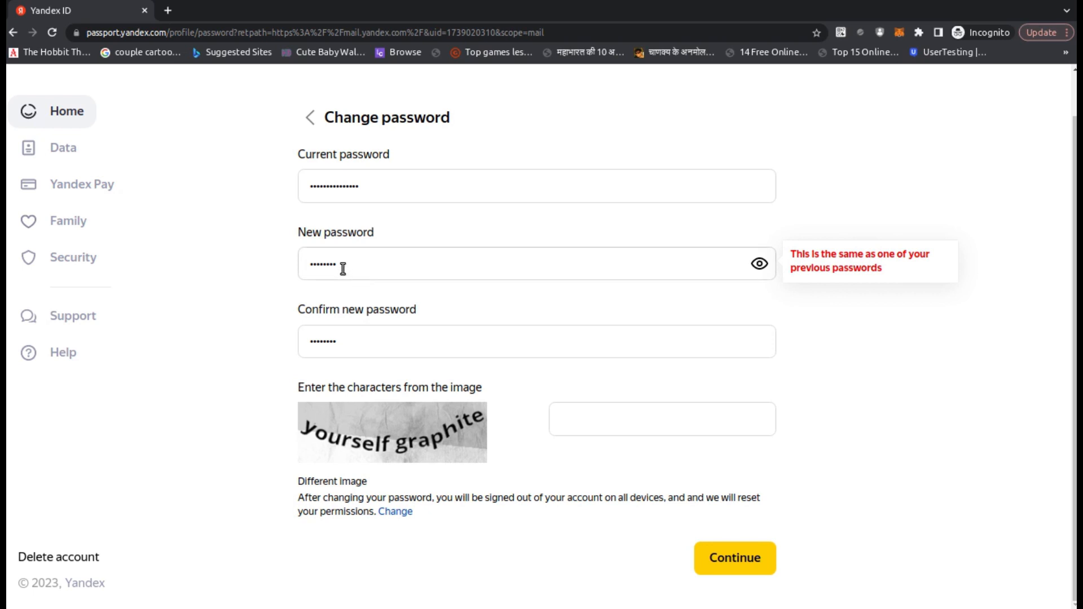
- Replace the rejected password with a longer one, re-confirm it, answer captcha 'yourself graphite', and resubmit
{"action": "key", "text": "BackSpace"}
{"action": "key", "text": "BackSpace"}
{"action": "key", "text": "BackSpace"}
{"action": "key", "text": "BackSpace"}
{"action": "key", "text": "BackSpace"}
{"action": "key", "text": "BackSpace"}
{"action": "key", "text": "BackSpace"}
{"action": "key", "text": "BackSpace"}
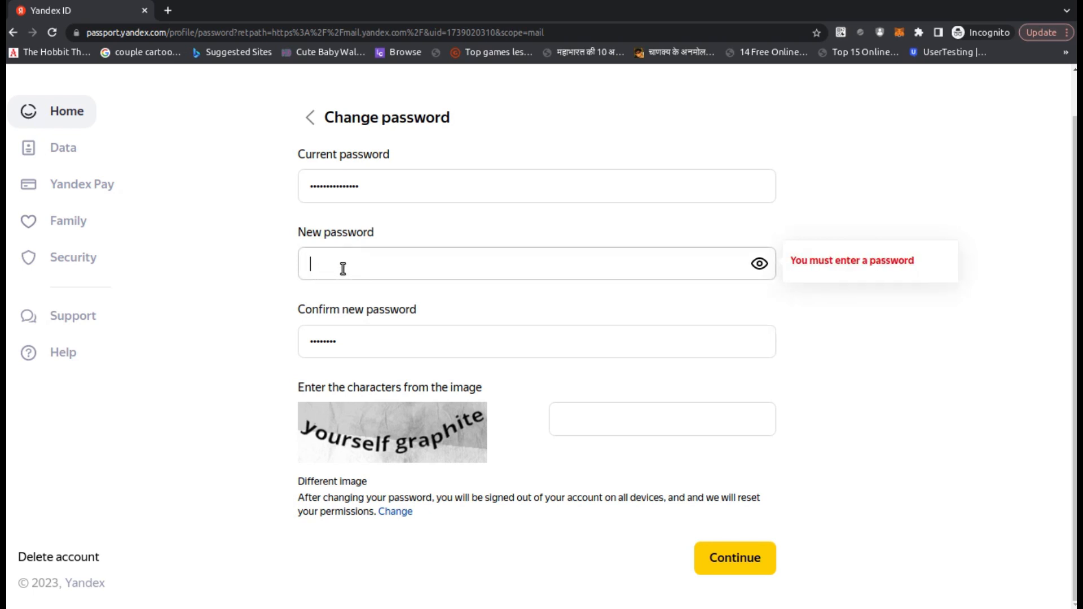
{"action": "type", "text": "123"}
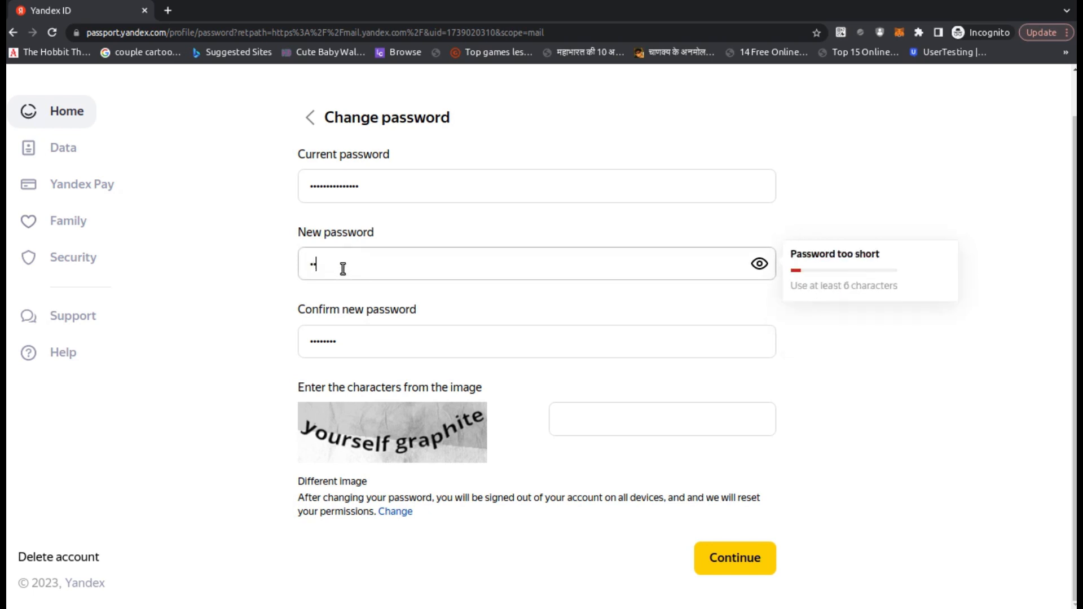
{"action": "type", "text": "4567890"}
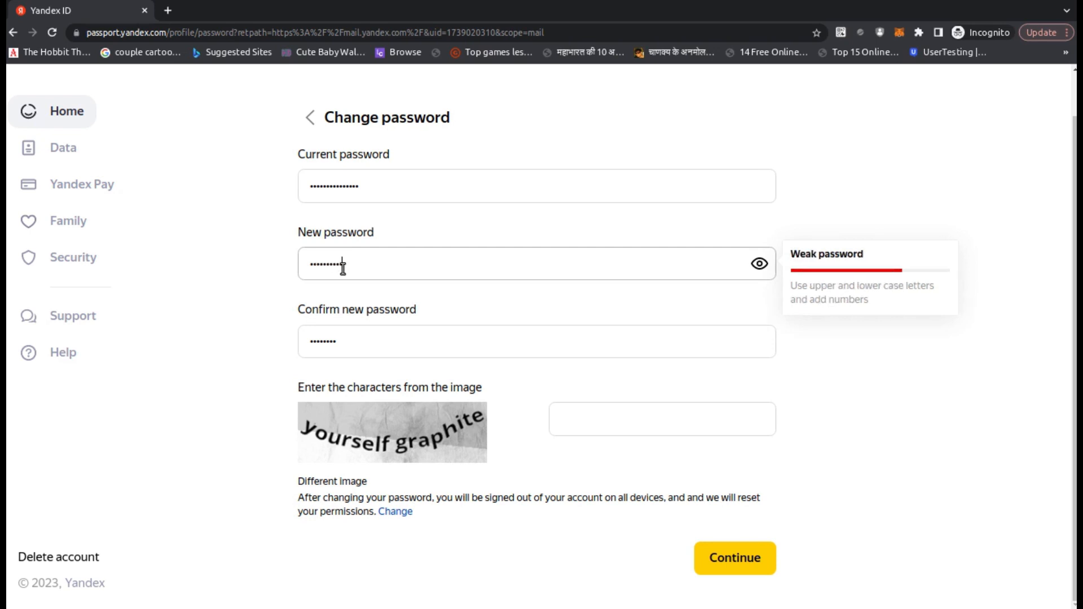
{"action": "type", "text": "••••"}
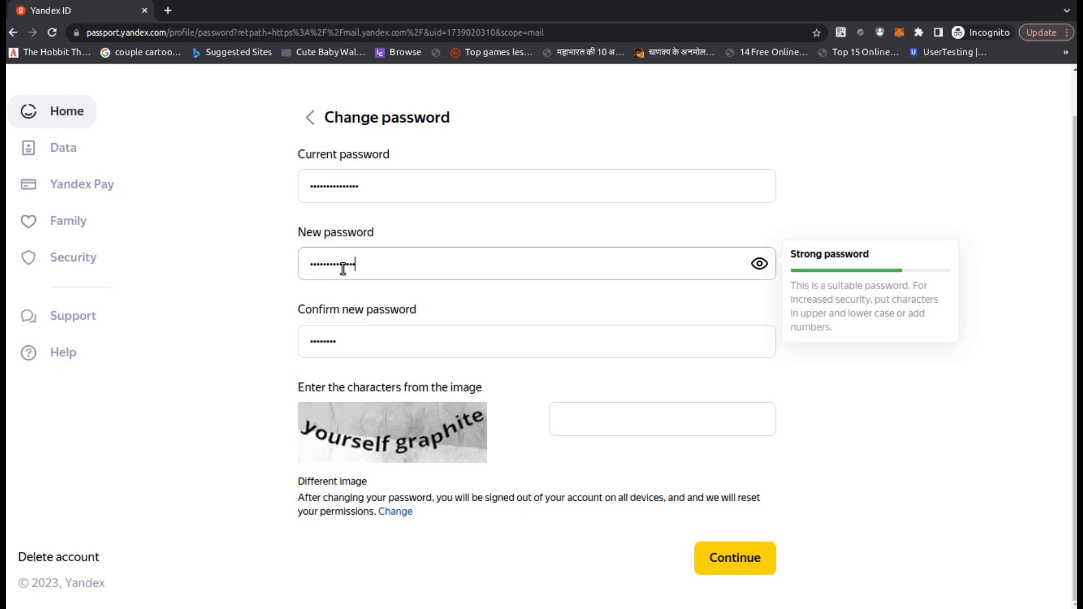
{"action": "left_click", "coordinate": [355, 341]}
{"action": "key", "text": "BackSpace"}
{"action": "key", "text": "BackSpace"}
{"action": "key", "text": "BackSpace"}
{"action": "key", "text": "BackSpace"}
{"action": "key", "text": "BackSpace"}
{"action": "key", "text": "BackSpace"}
{"action": "key", "text": "BackSpace"}
{"action": "key", "text": "BackSpace"}
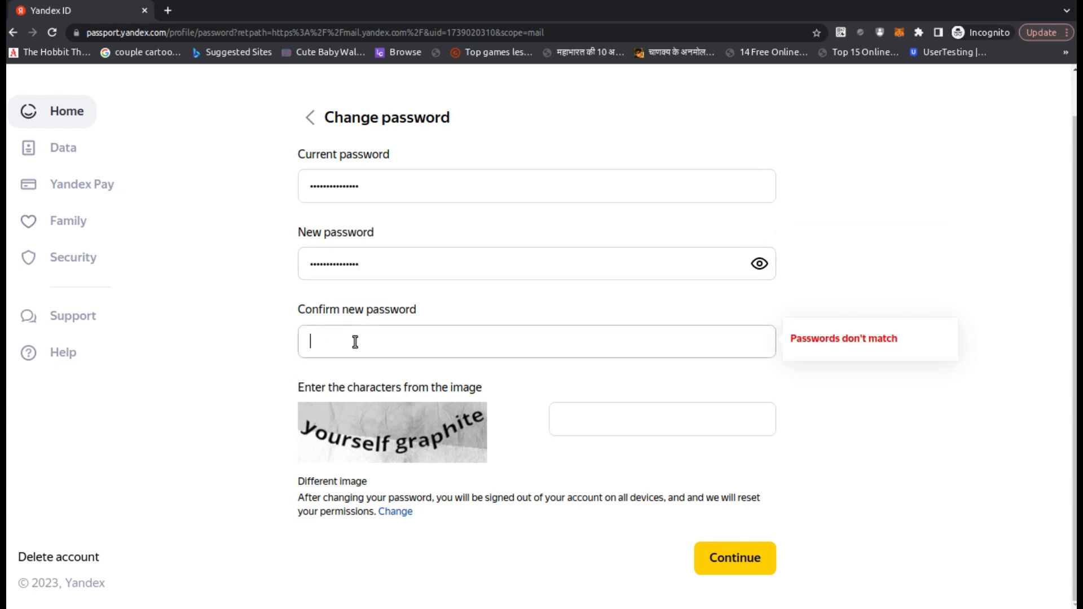
{"action": "type", "text": "•••••••••••••••"}
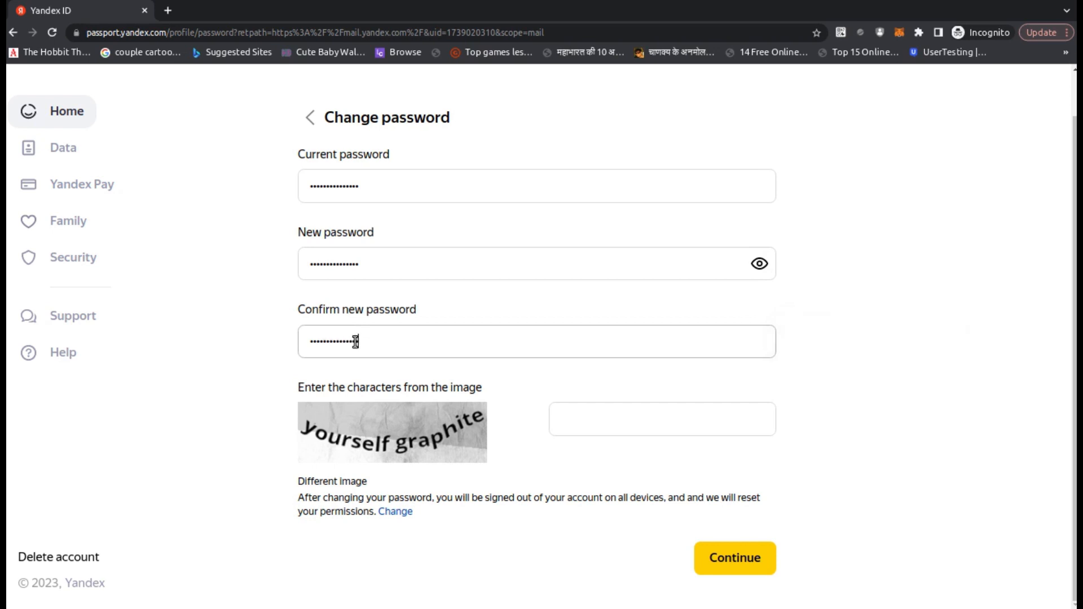
{"action": "left_click", "coordinate": [570, 427]}
{"action": "type", "text": "your"}
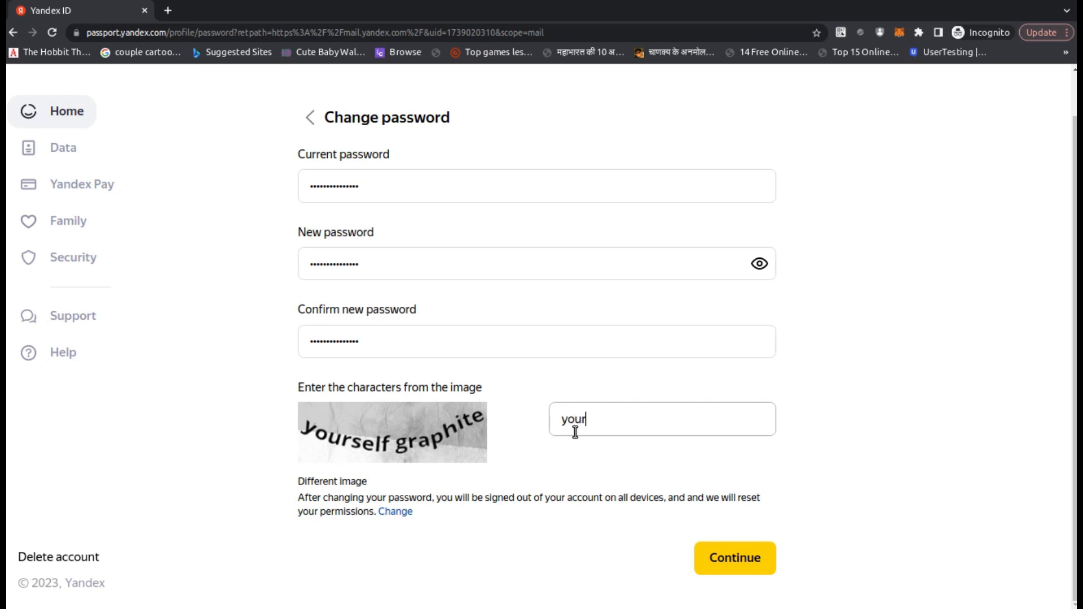
{"action": "type", "text": "self graphite"}
{"action": "left_click", "coordinate": [720, 556]}
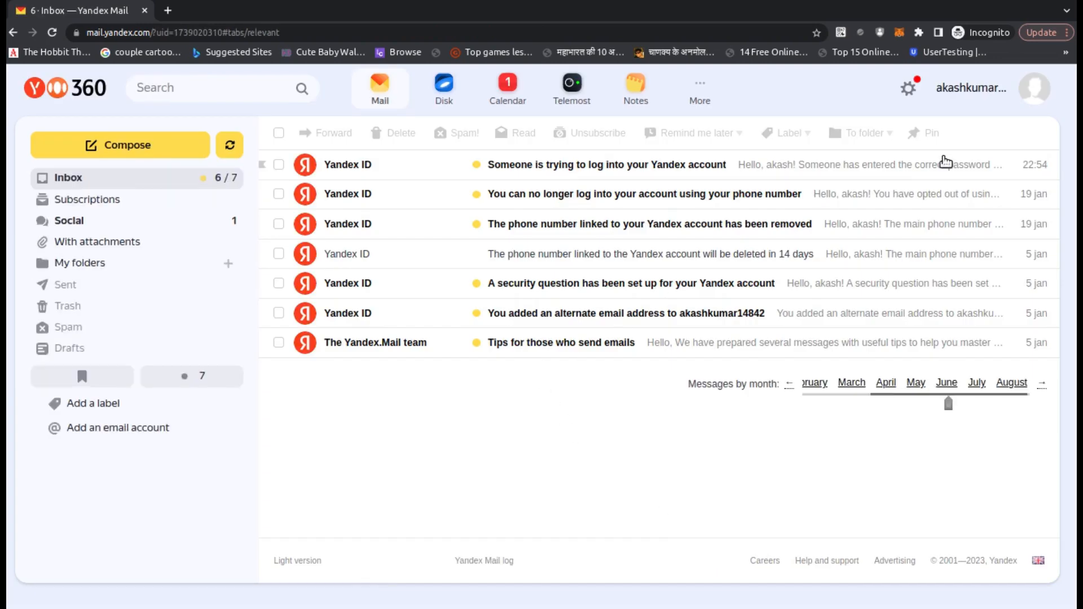
- Log out from the avatar menu, then choose Log In on the Yandex 360 Mail page
{"action": "left_click", "coordinate": [1027, 100]}
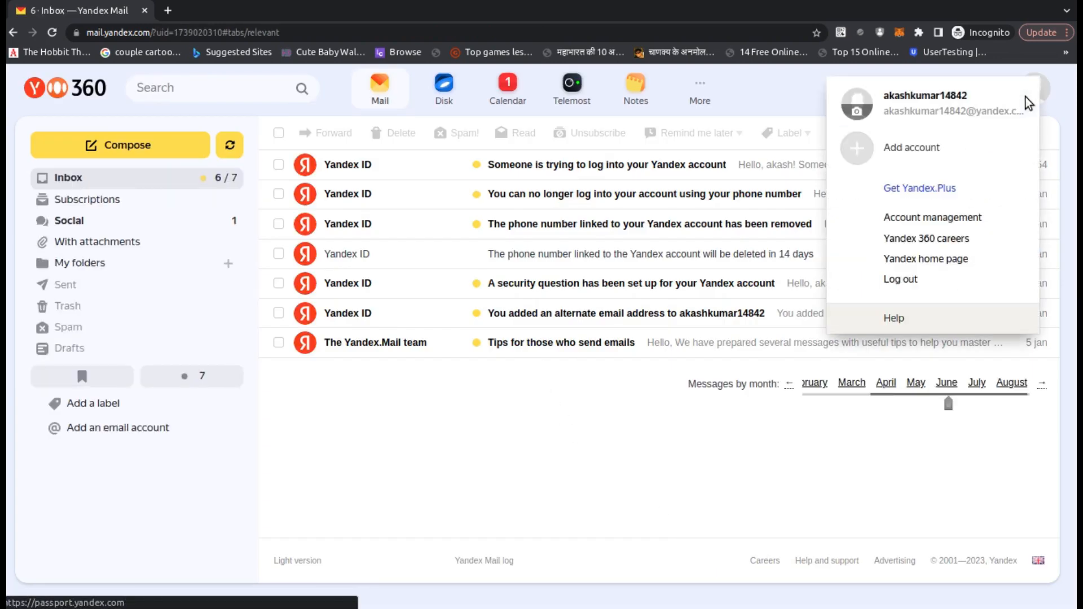
{"action": "left_click", "coordinate": [911, 283]}
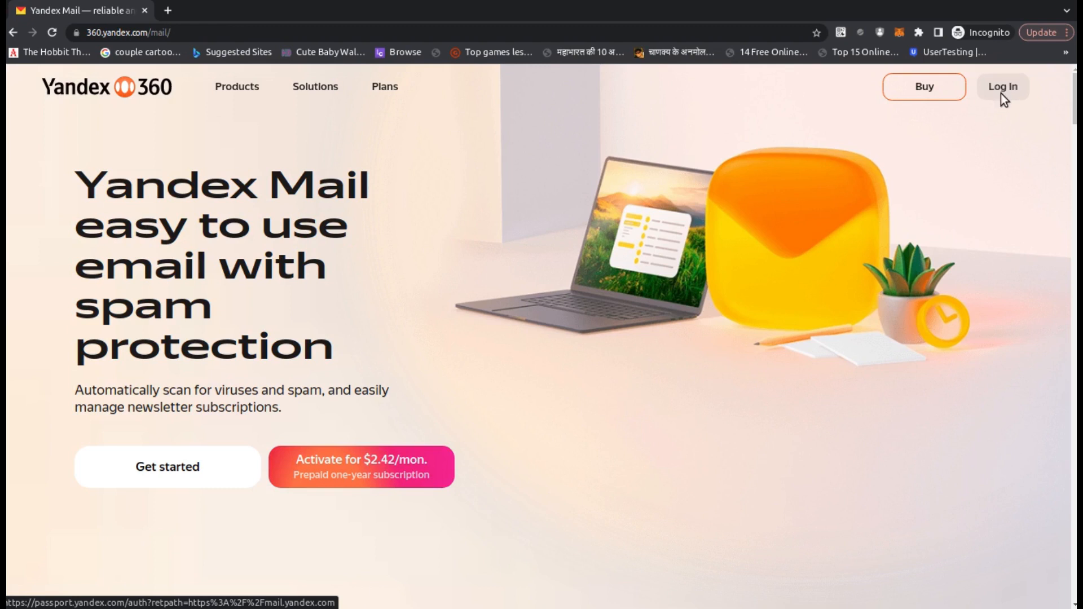
{"action": "left_click", "coordinate": [1003, 90]}
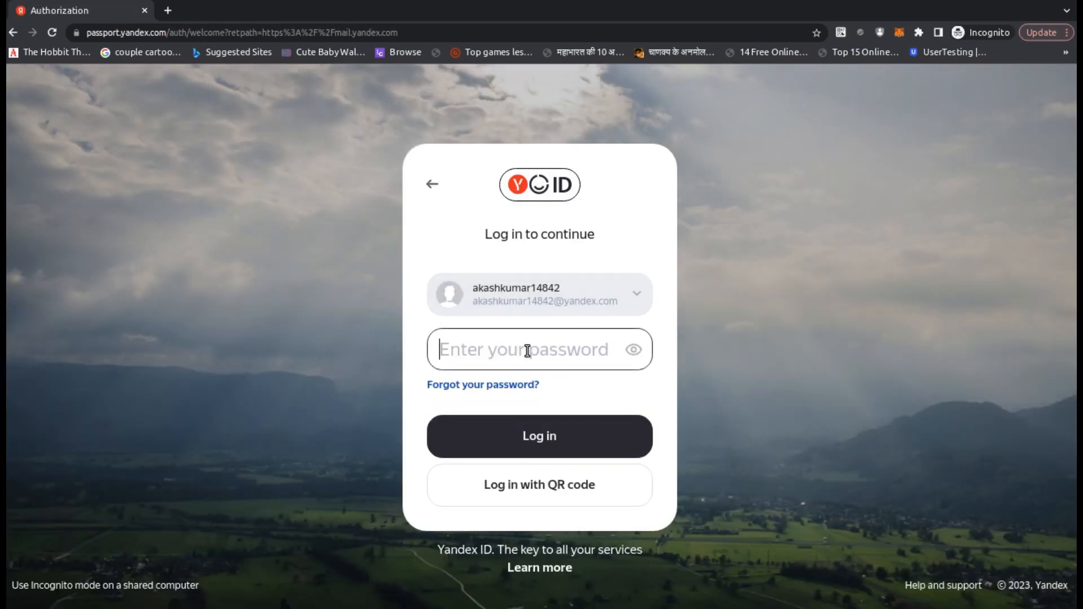
- Sign in to the saved account using the newly set password
{"action": "type", "text": "•"}
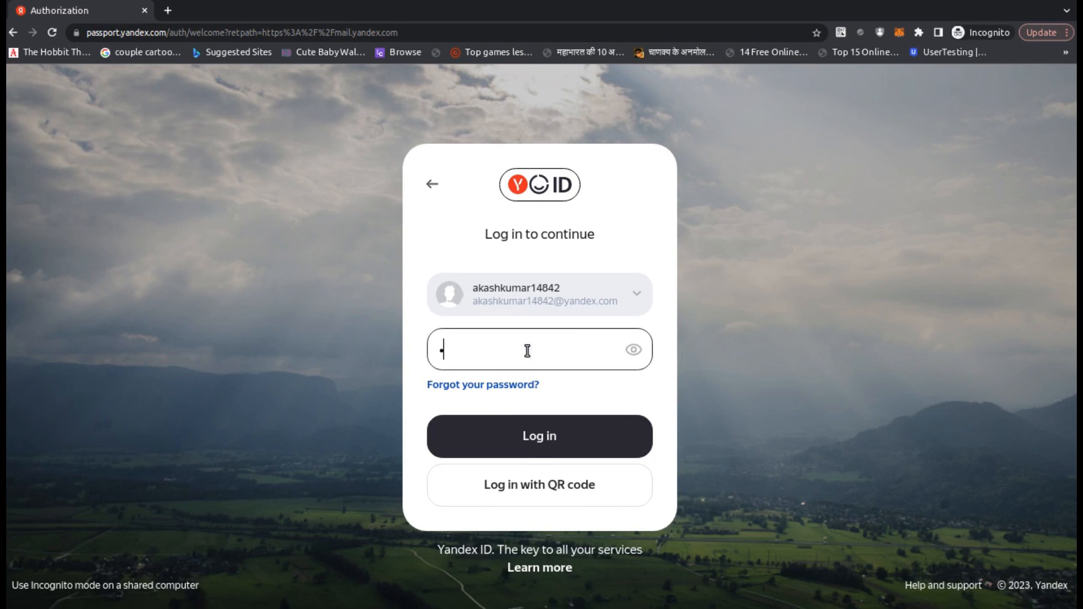
{"action": "type", "text": "••••••••••••"}
{"action": "left_click", "coordinate": [555, 439]}
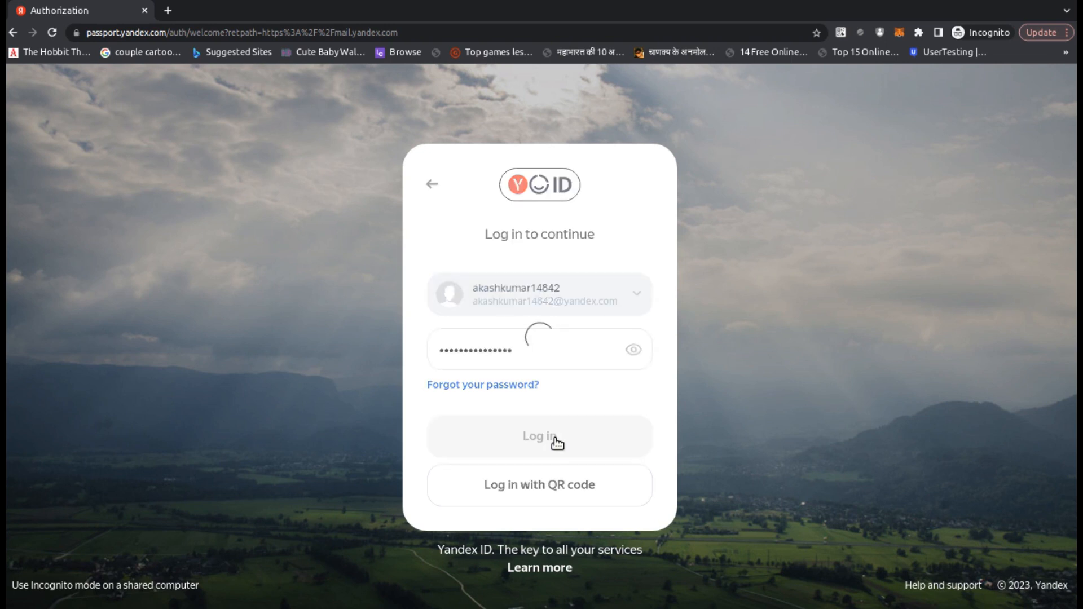